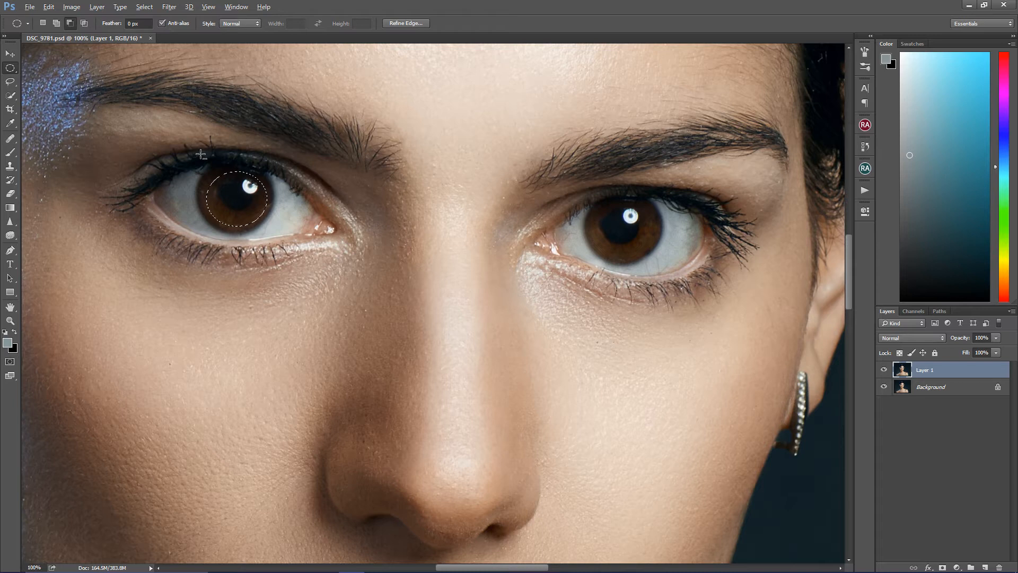
- Reduce the iris selection to a crescent along its lower edge and soften it in Quick Mask with an 8.0-pixel Gaussian Blur
left_click_drag(201, 154, 266, 204)
key("q")
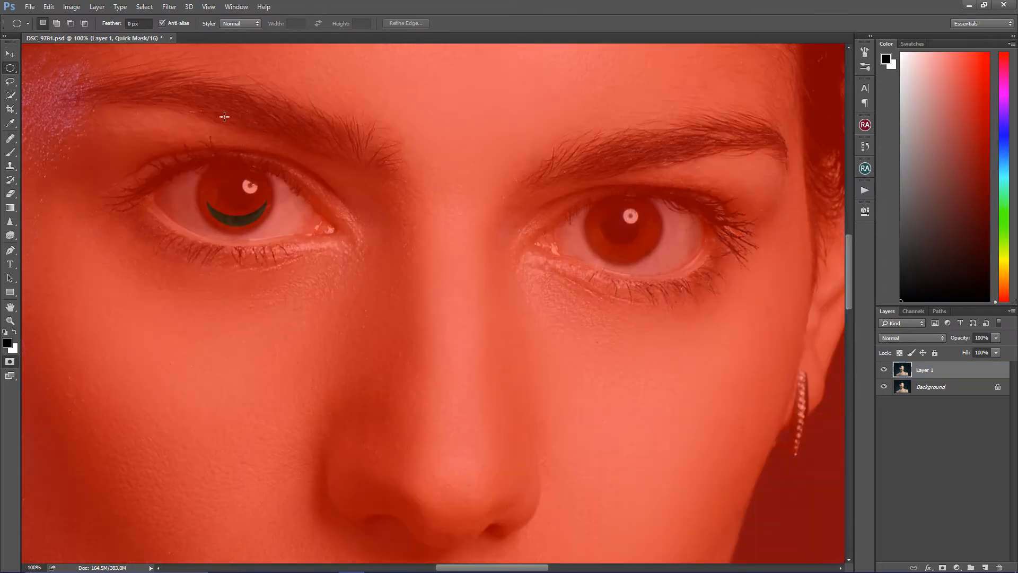
left_click(167, 7)
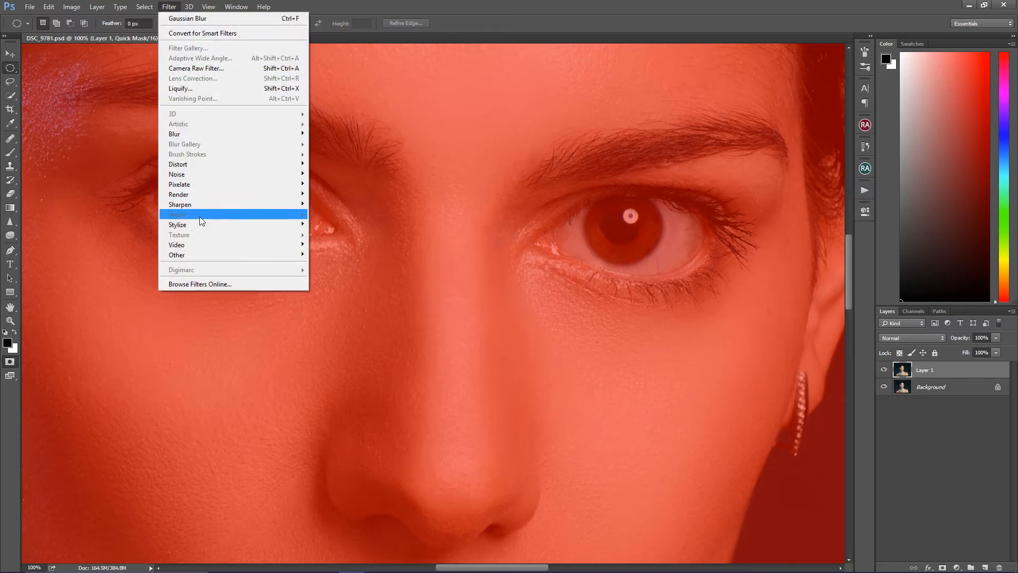
mouse_move(191, 136)
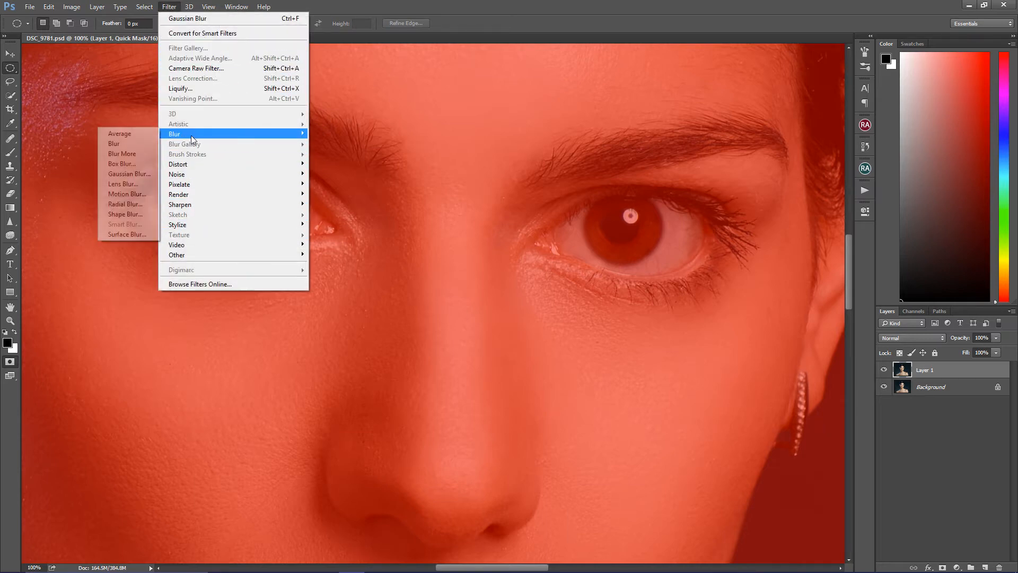
left_click(136, 174)
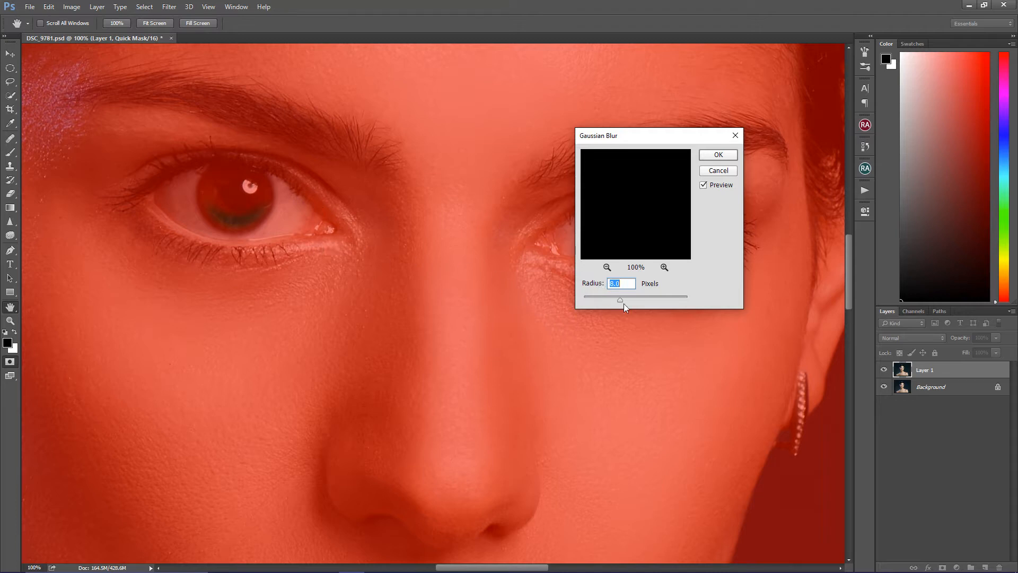
left_click(717, 157)
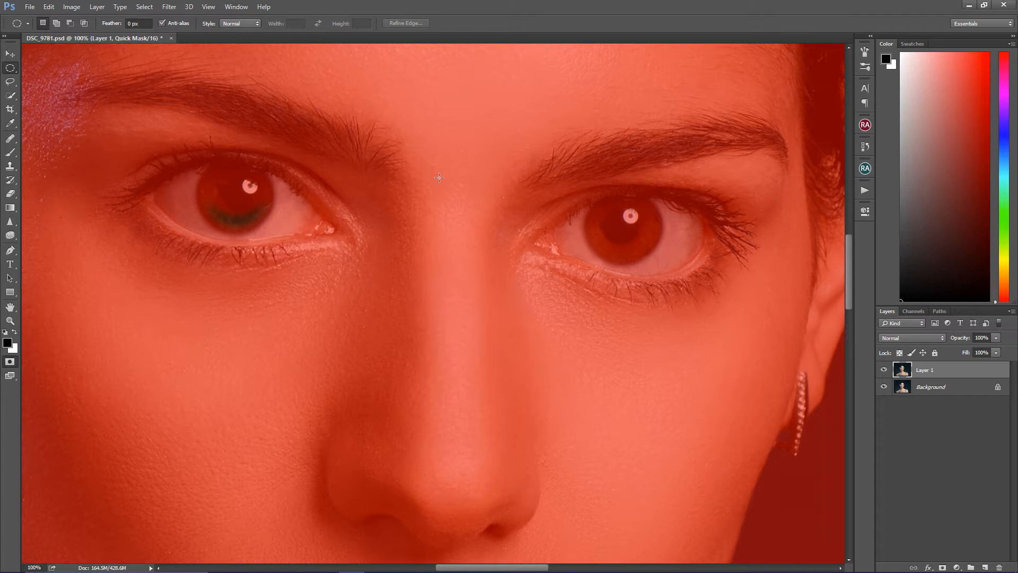
key("q")
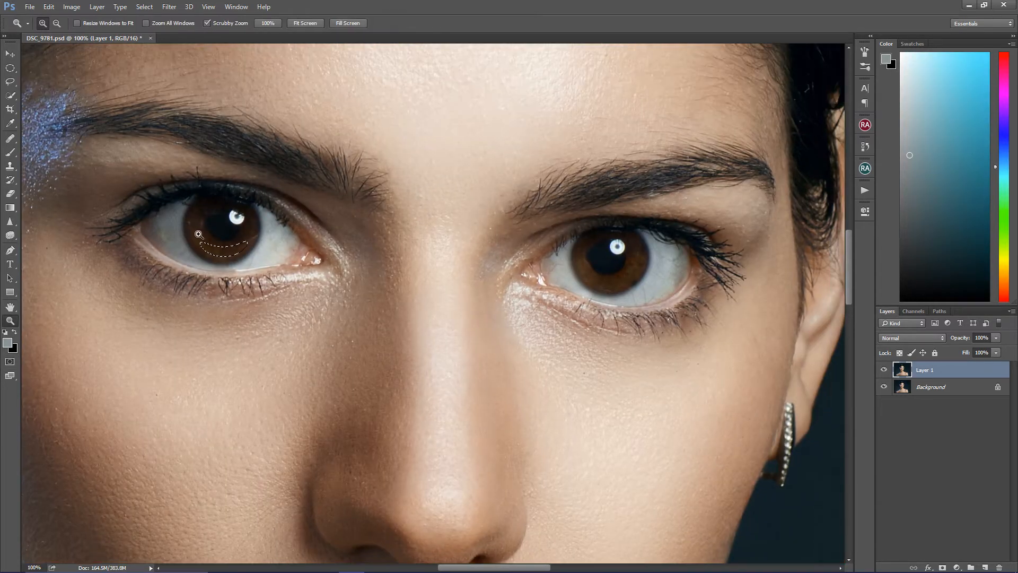
- Add a Curves adjustment layer limited to the crescent selection and raise its midtones to brighten the lower iris
left_click(957, 568)
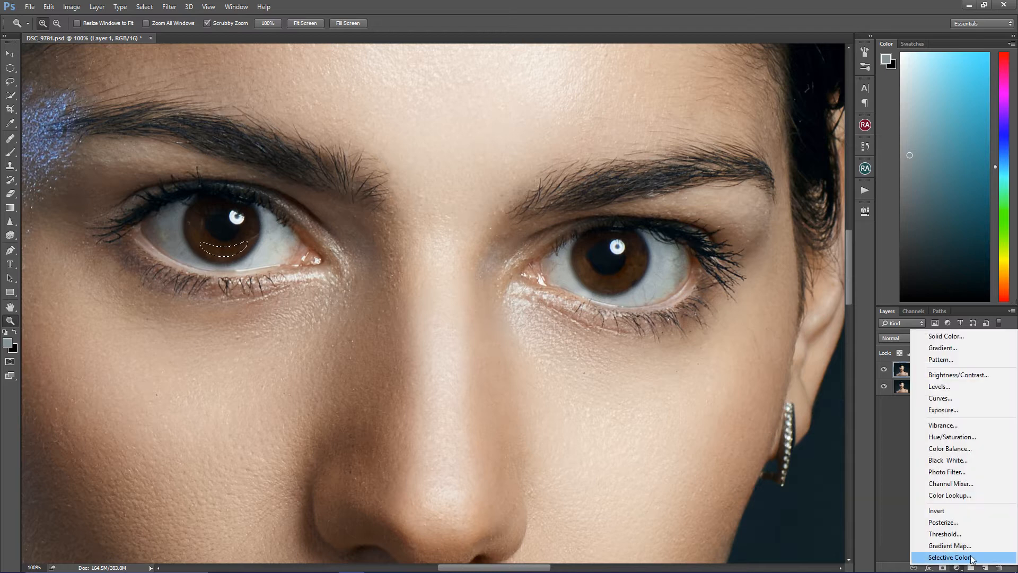
left_click(944, 401)
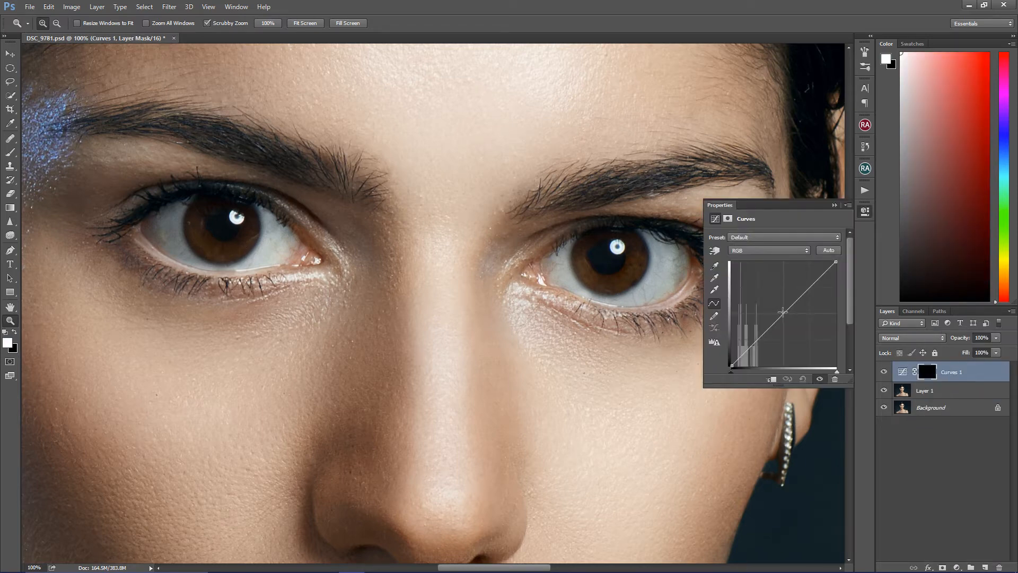
left_click_drag(778, 318, 771, 305)
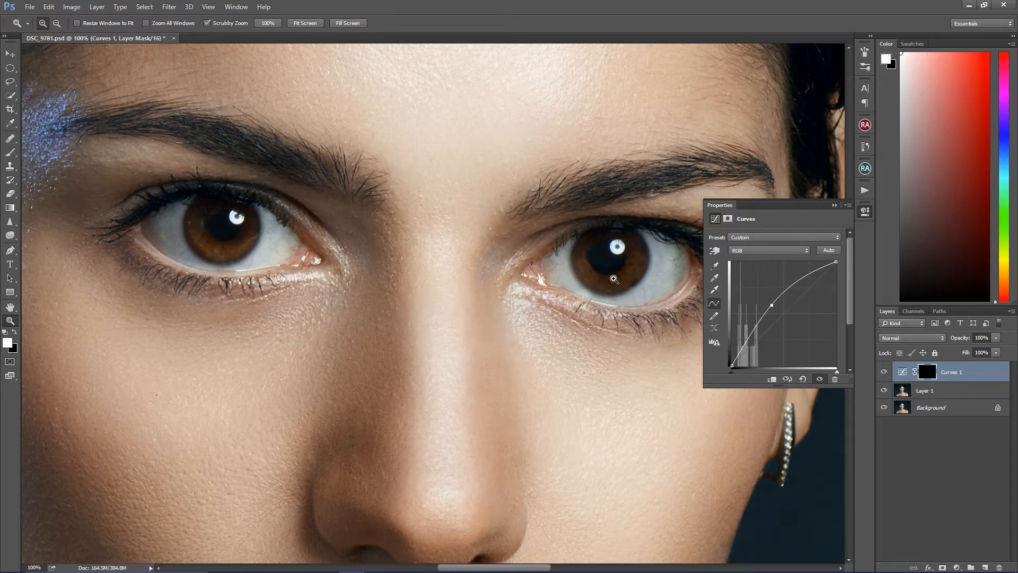
- Duplicate the iris Curves layer, move the copy onto the lower part of the other iris, and rotate it slightly to fit
key("ctrl+j")
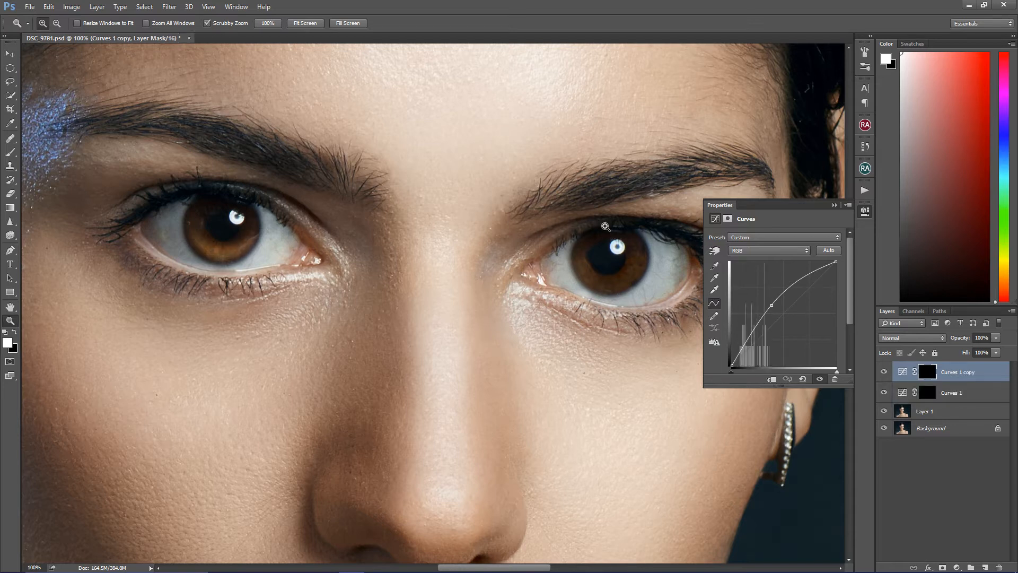
left_click(10, 53)
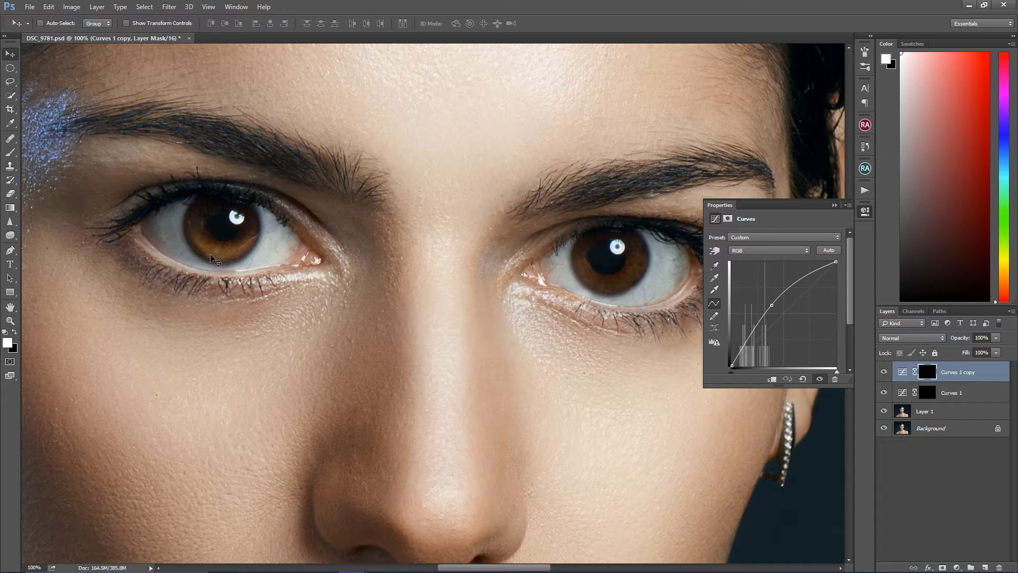
left_click_drag(207, 255, 601, 281)
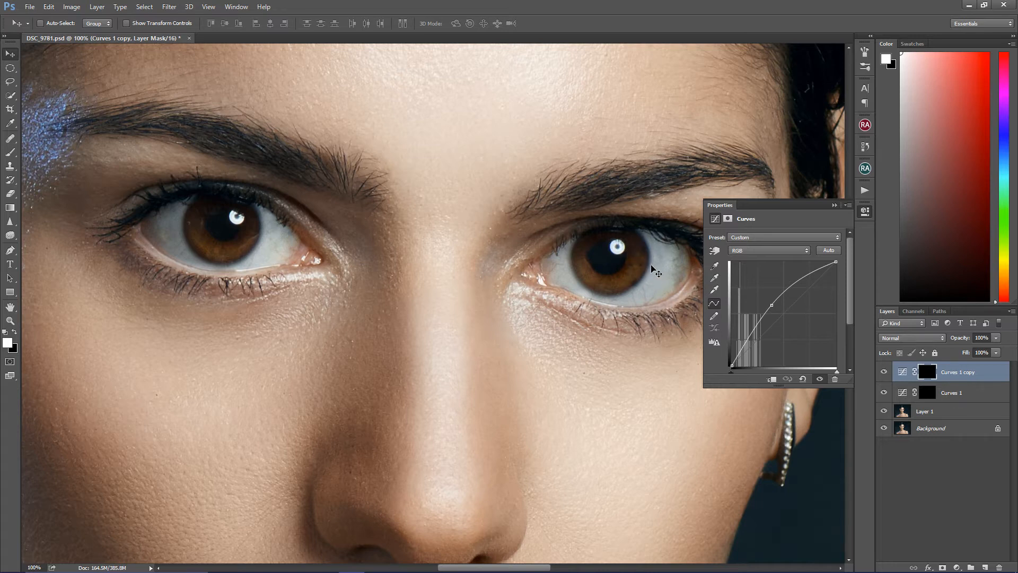
key("ctrl+t")
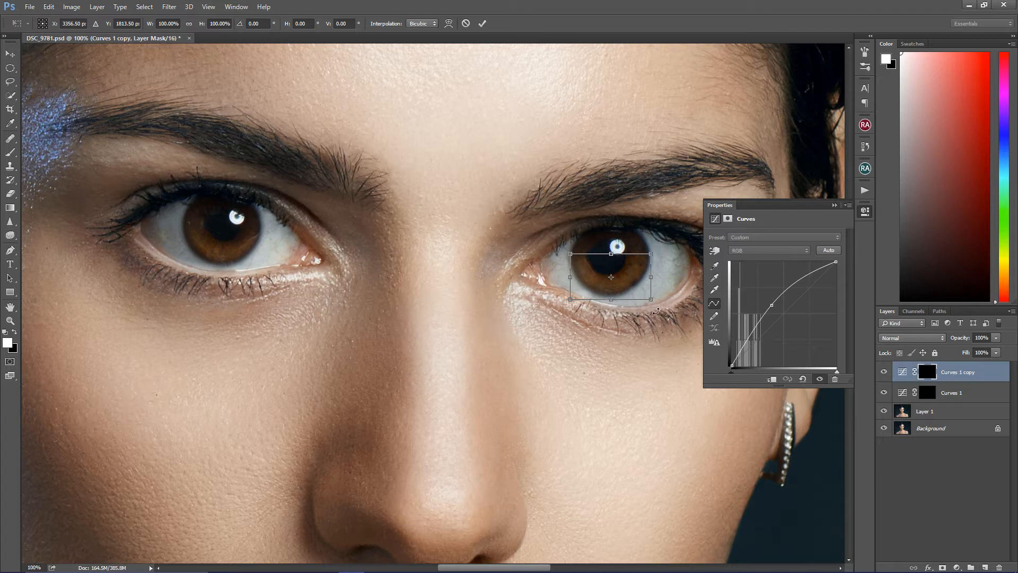
mouse_move(656, 311)
left_mouse_down()
mouse_move(663, 307)
mouse_move(661, 324)
left_mouse_up()
key("Return")
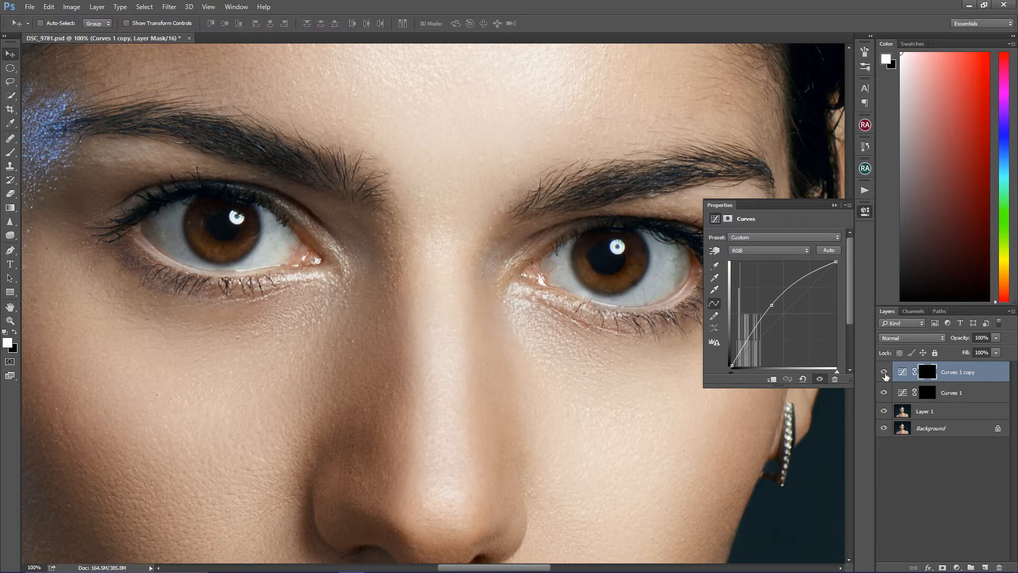
- Raise the midtones of the copied Curves layer slightly more, and group both iris Curves layers
left_click(902, 371)
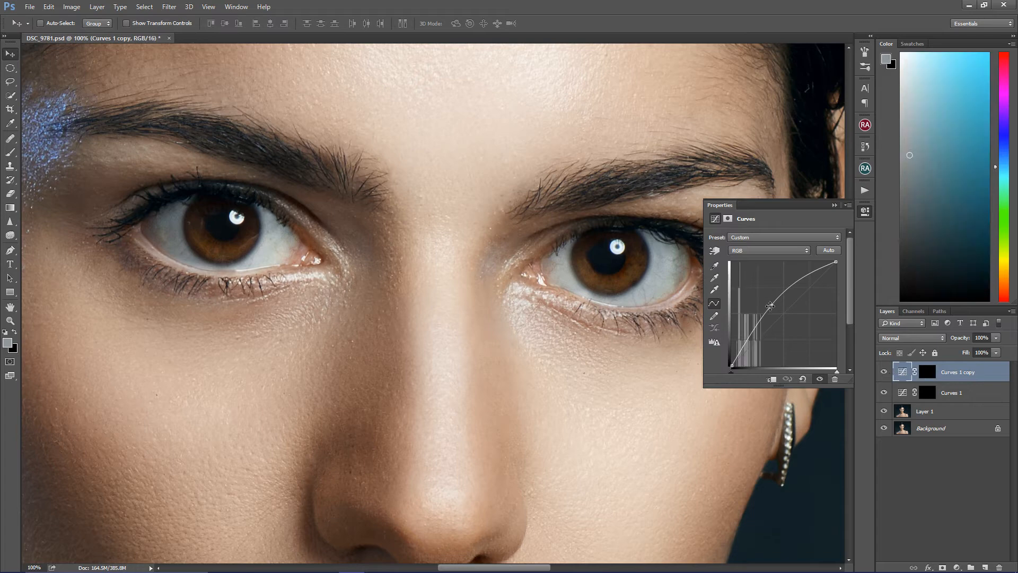
left_click_drag(771, 306, 767, 302)
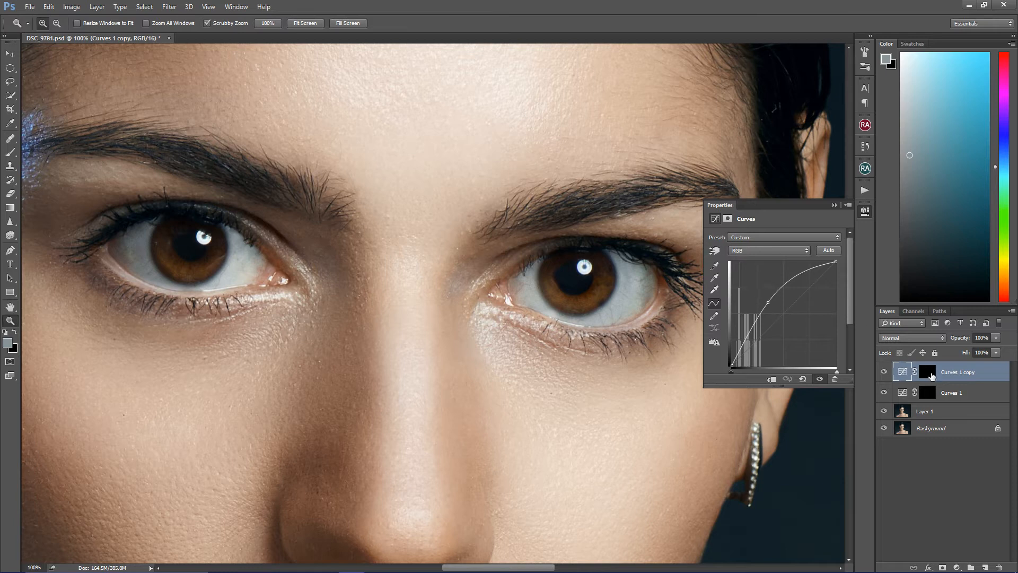
left_click(950, 399, "shift")
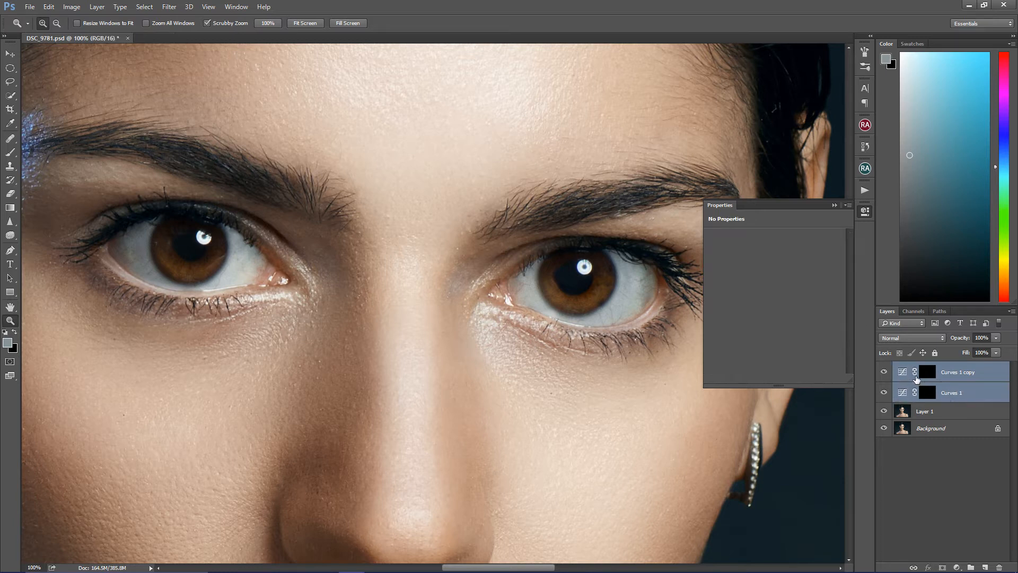
key("ctrl+g")
- Compare the whole portrait with the eye group hidden and shown, and reduce the group's opacity to 49%
right_click(356, 206)
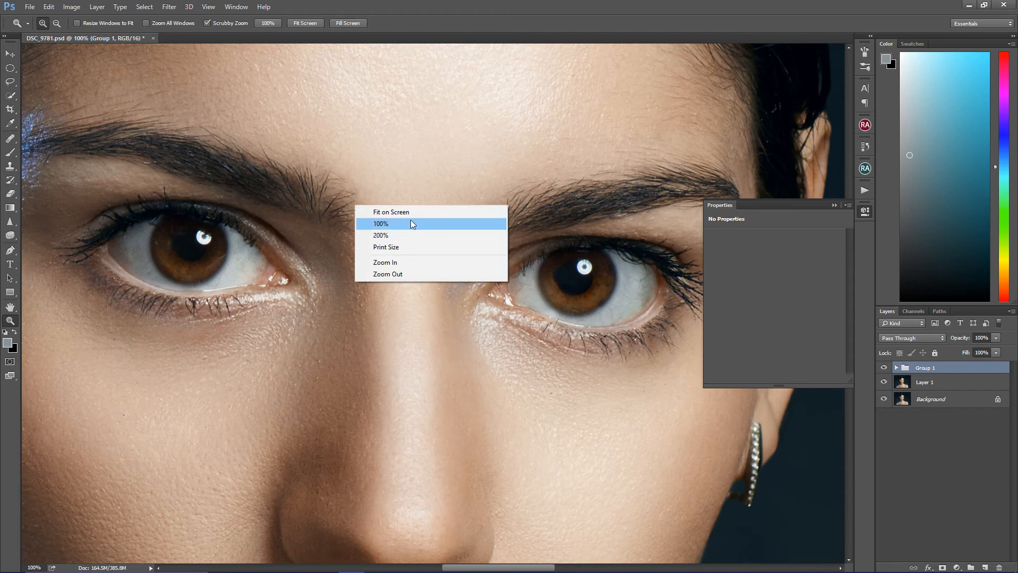
left_click(407, 212)
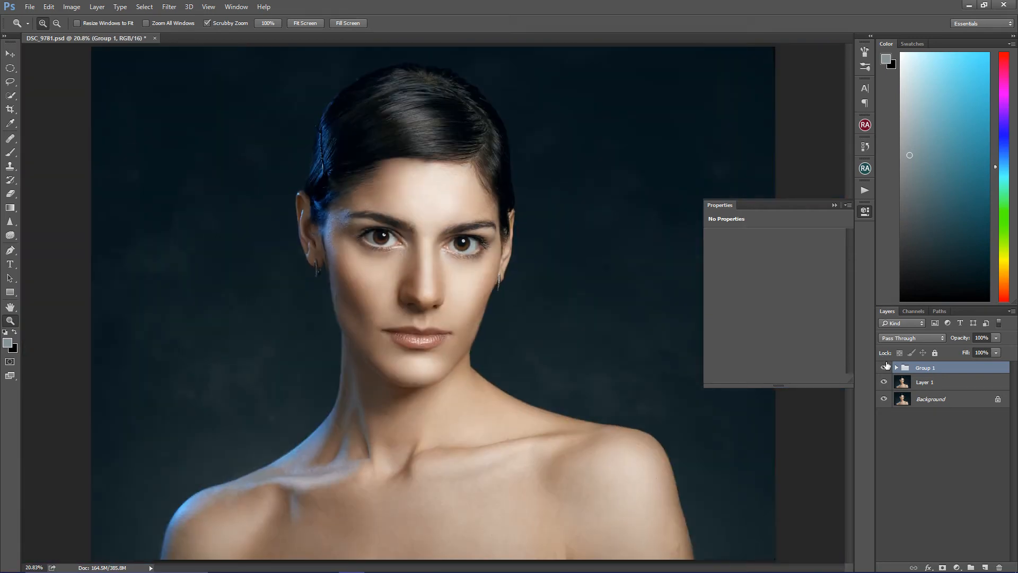
left_click(884, 367)
left_click(883, 368)
left_click(884, 368)
left_click(883, 368)
left_click(997, 337)
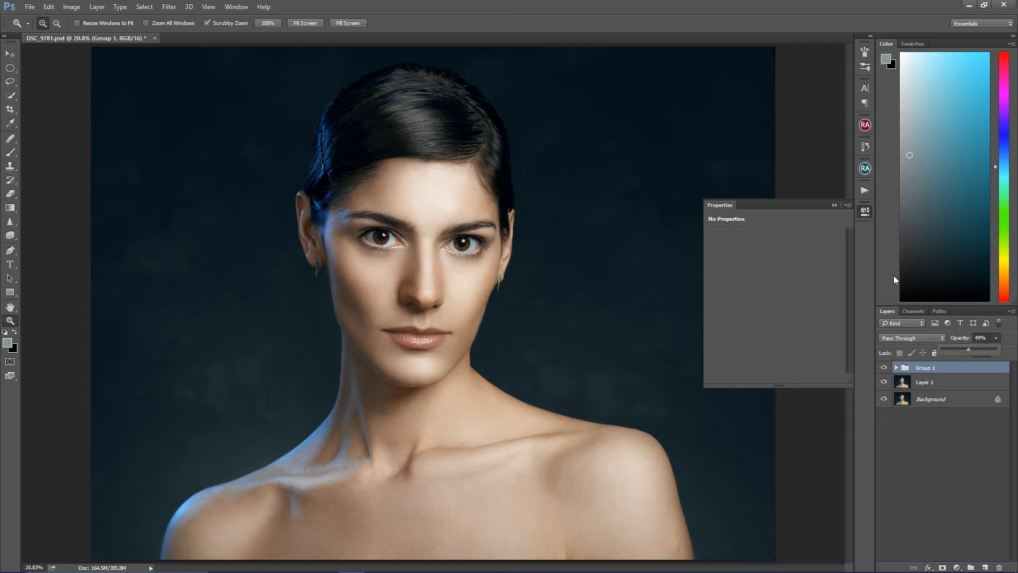
left_click(501, 226)
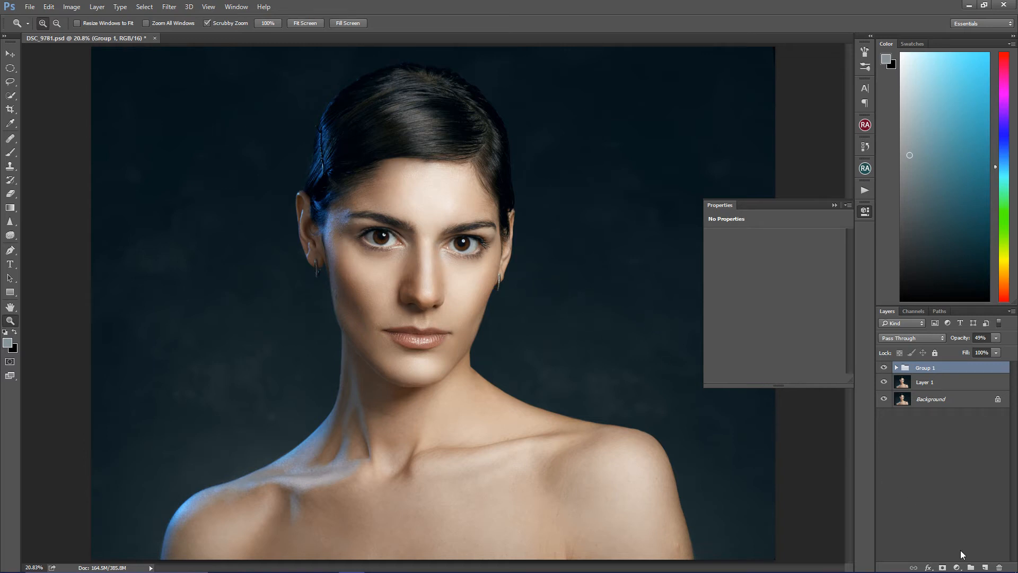
- Add a new Curves adjustment layer above the eye group
left_click(956, 567)
left_click(954, 400)
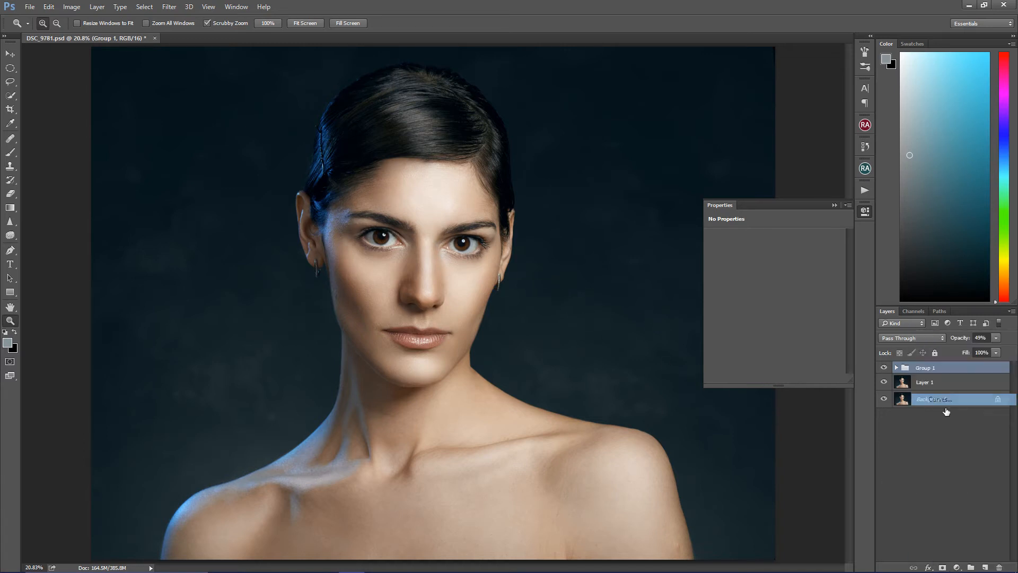
left_click(956, 567)
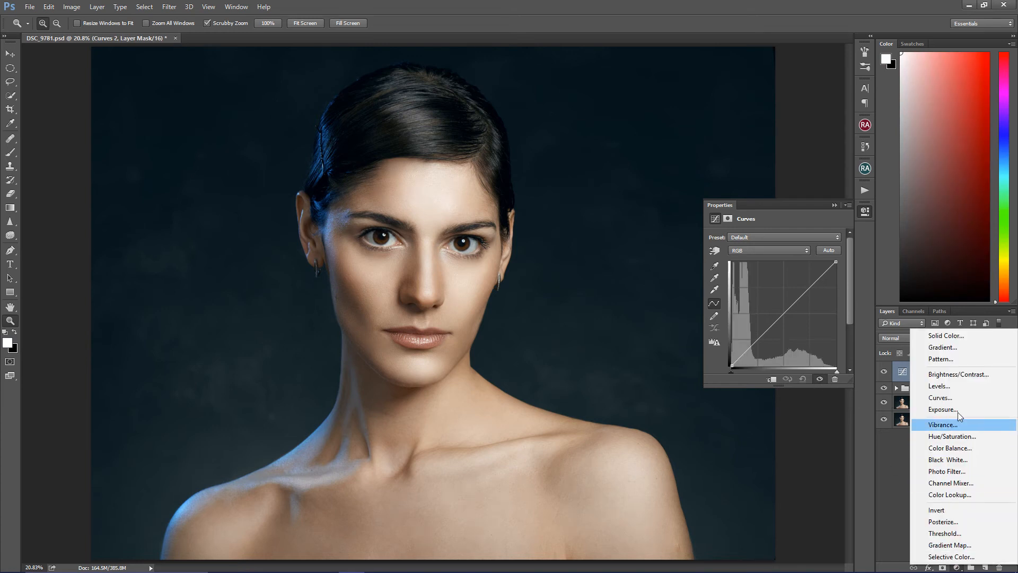
left_click(943, 409)
left_click_drag(941, 374, 999, 567)
- Add a second Curves adjustment layer on top, and rename the lower new layer svetlo and the upper one tamno
left_click(957, 567)
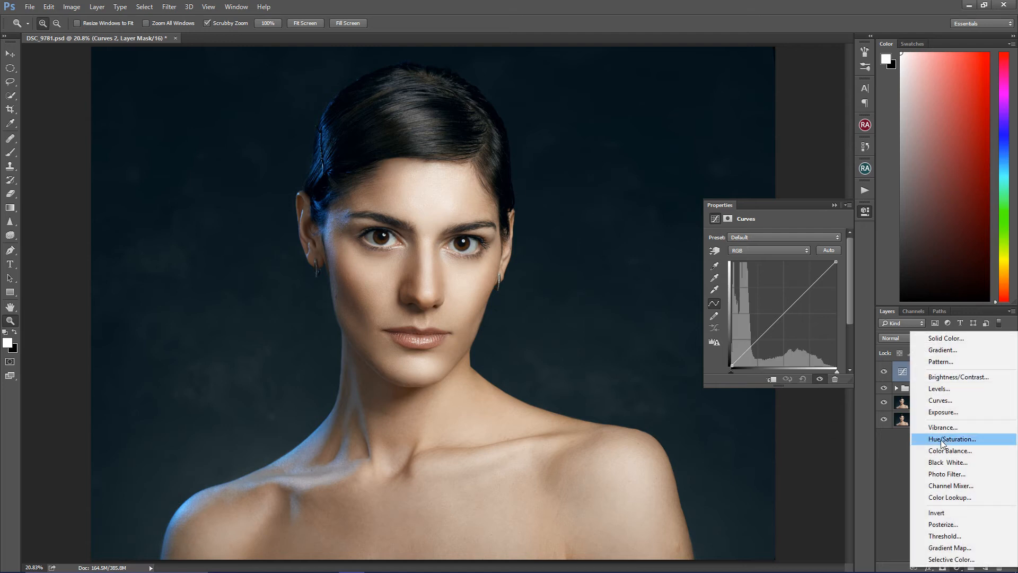
left_click(941, 400)
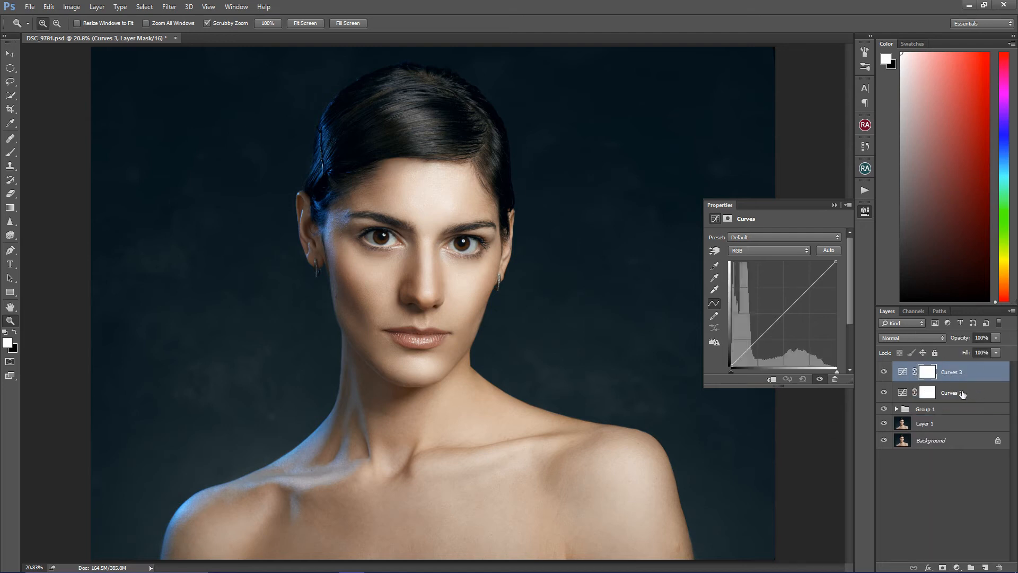
double_click(954, 393)
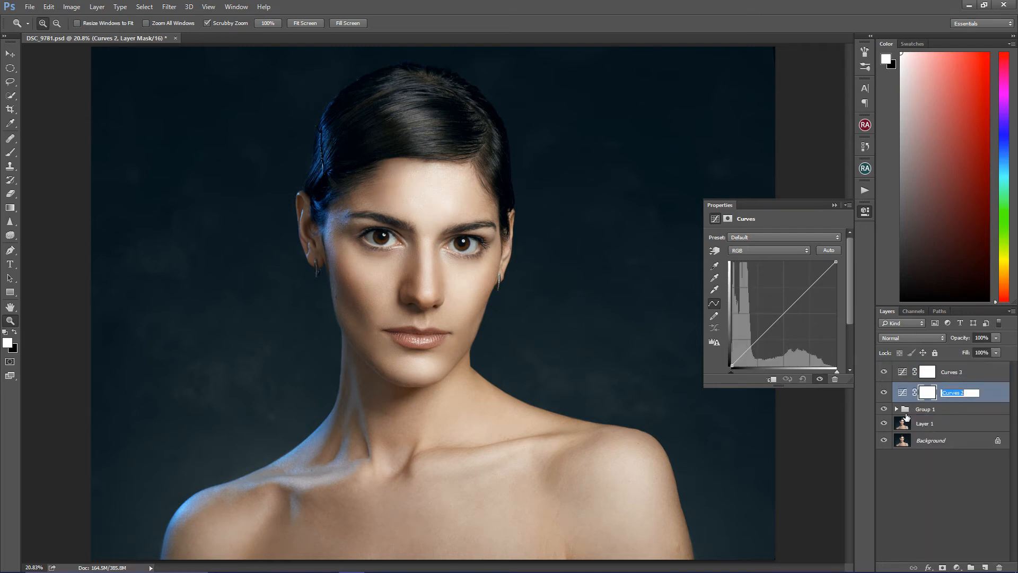
type("svetlo")
left_click(952, 372)
double_click(951, 372)
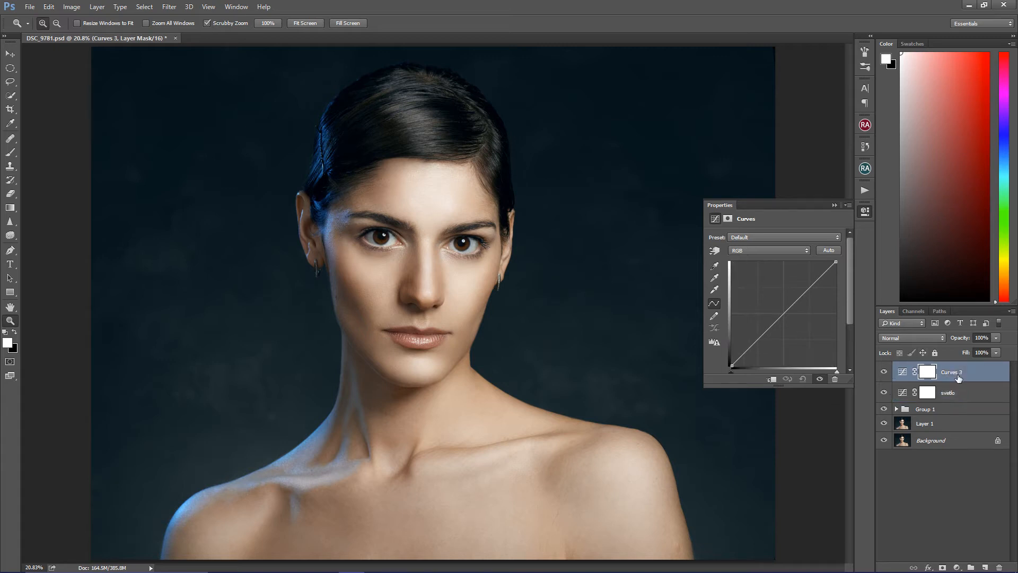
type("tamno")
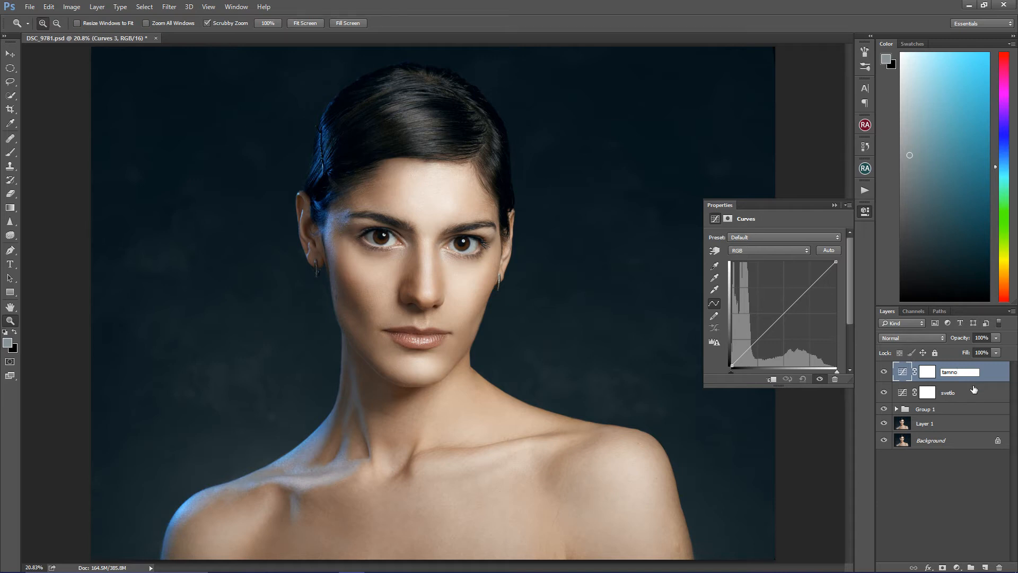
key("Return")
- Group the svetlo and tamno Curves layers and expand the new group
left_click(958, 394)
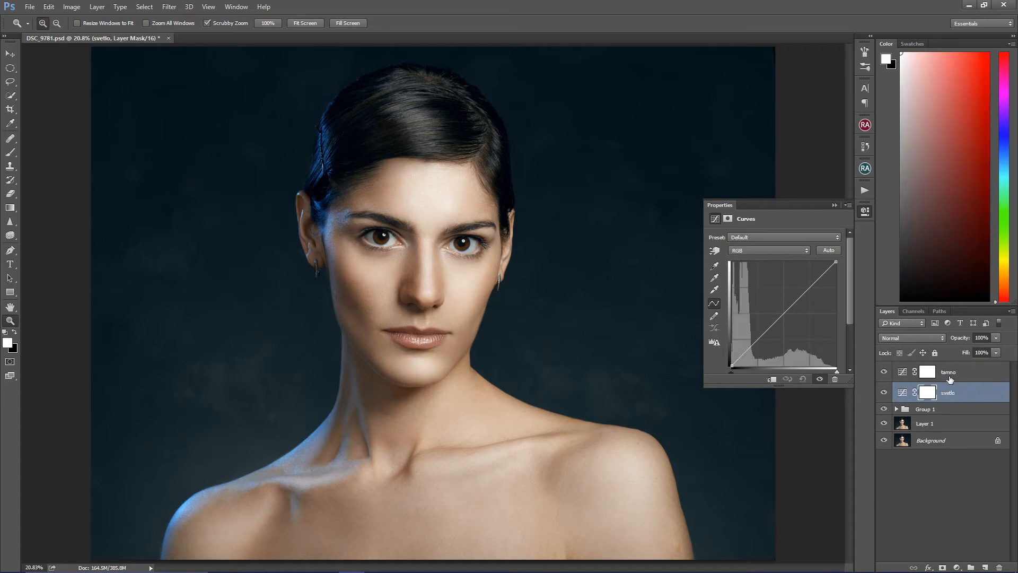
left_click(950, 378, "shift")
key("ctrl+g")
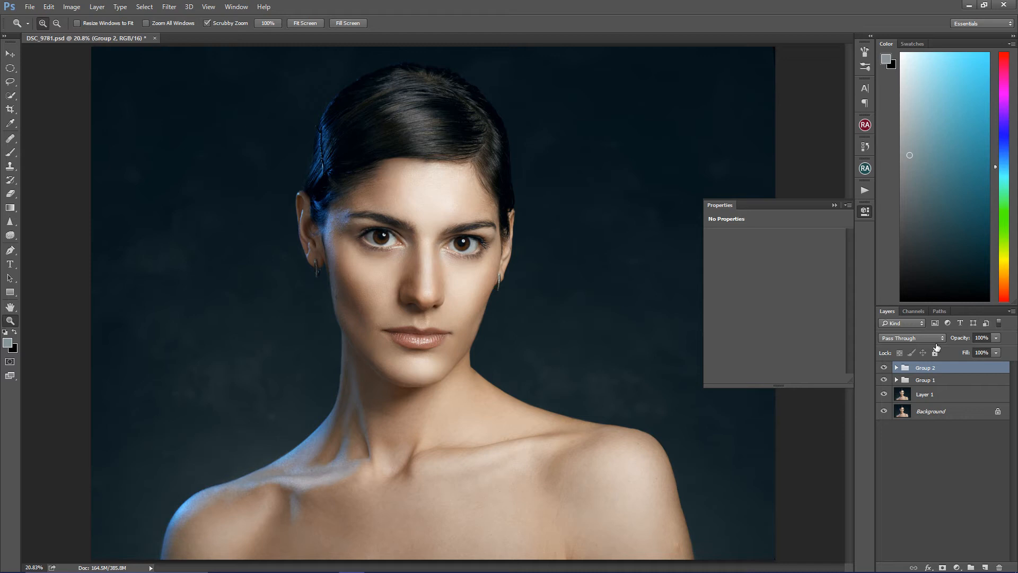
left_click(896, 368)
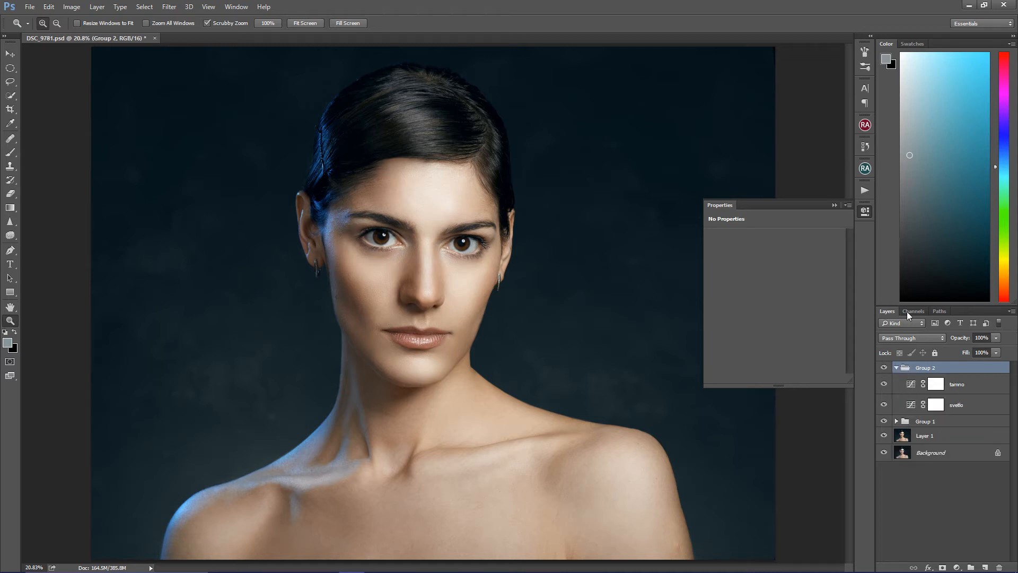
- Lower the midtones of the tamno curve to darken the image, and invert its layer mask to black
left_click(934, 385)
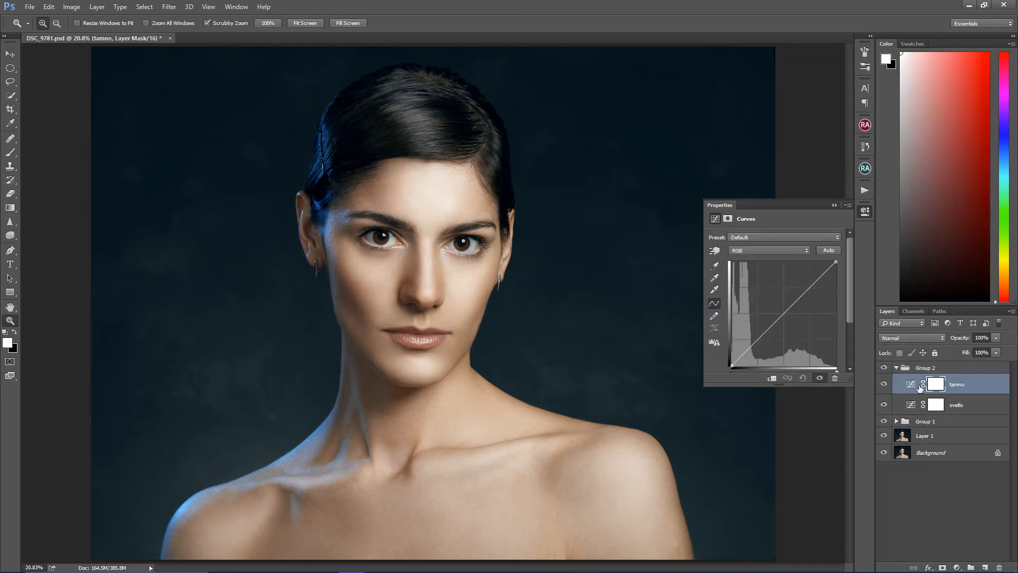
left_click_drag(788, 313, 789, 317)
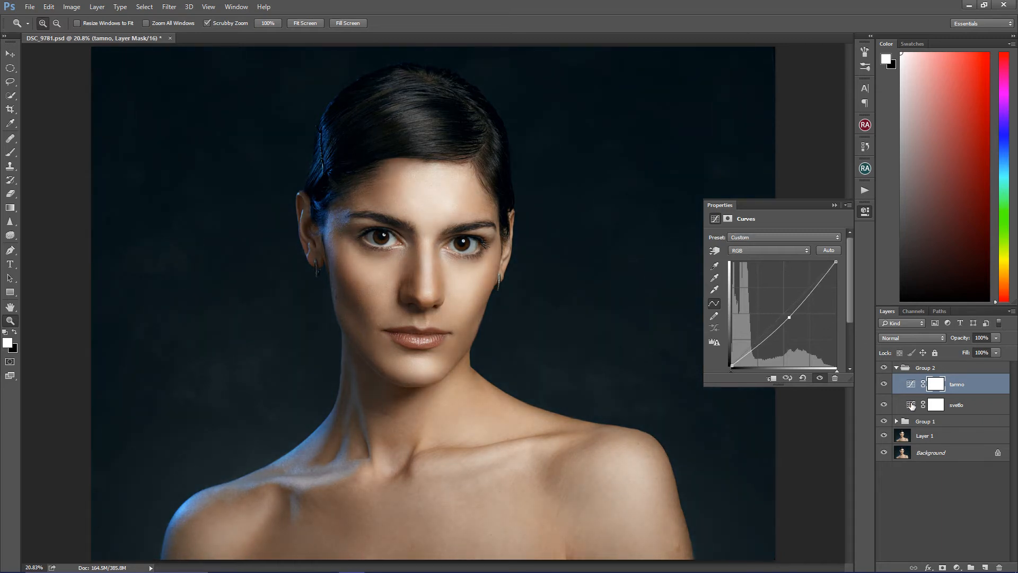
left_click(934, 382)
key("ctrl+i")
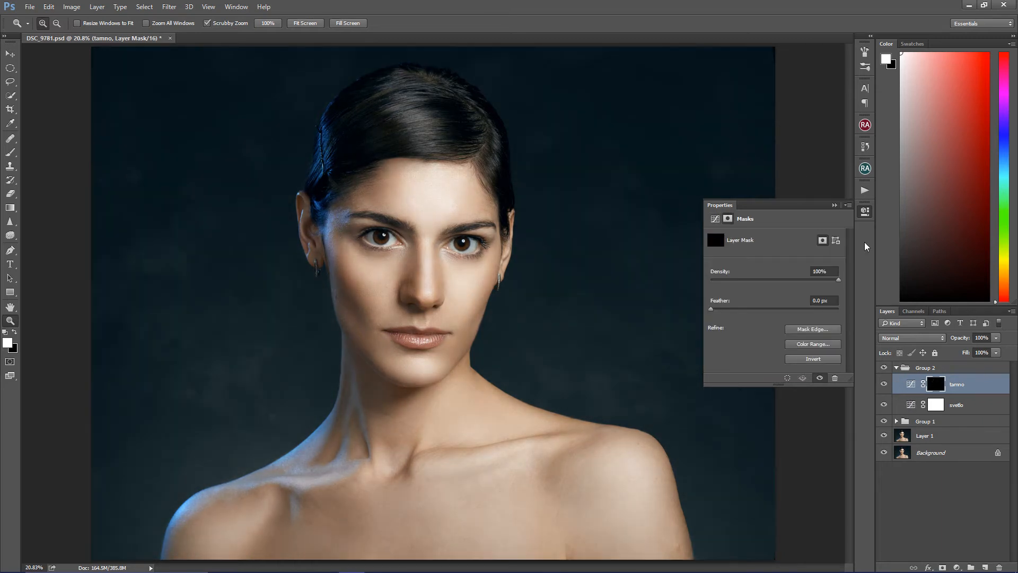
- Raise the midtones of the svetlo curve to brighten the image, and invert its layer mask to black
left_click(934, 406)
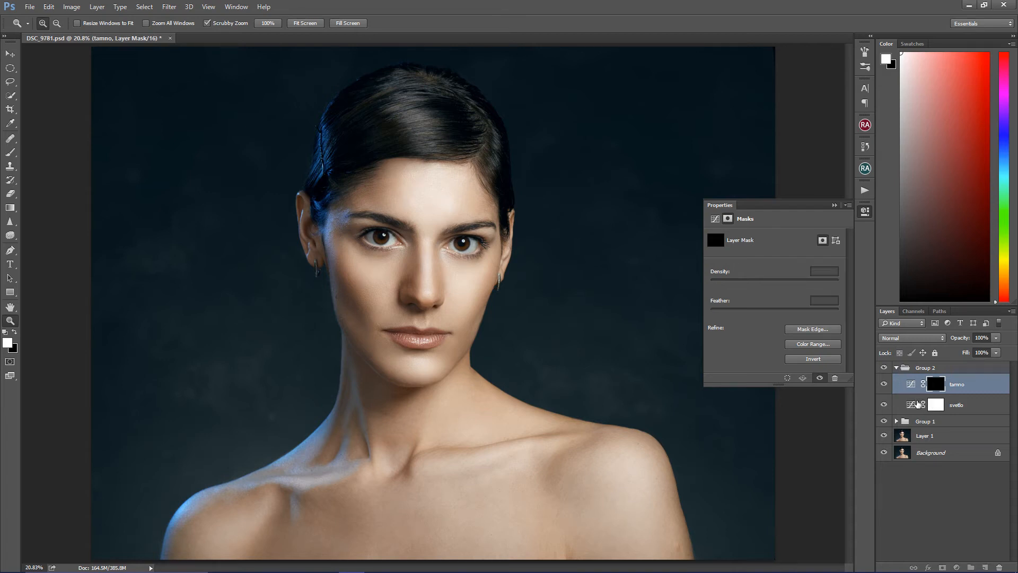
left_click(910, 405)
left_click_drag(782, 313, 777, 308)
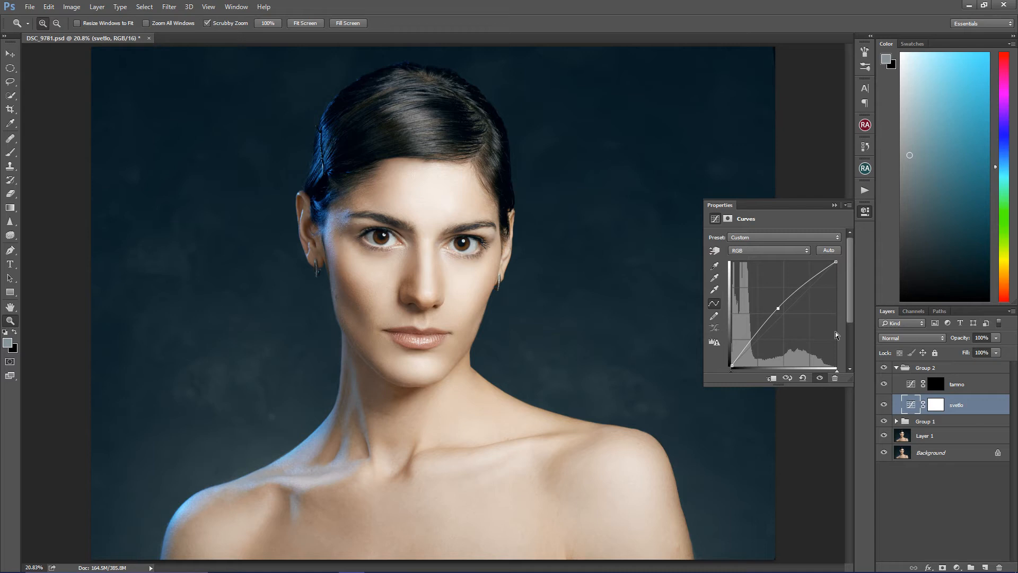
left_click(935, 404)
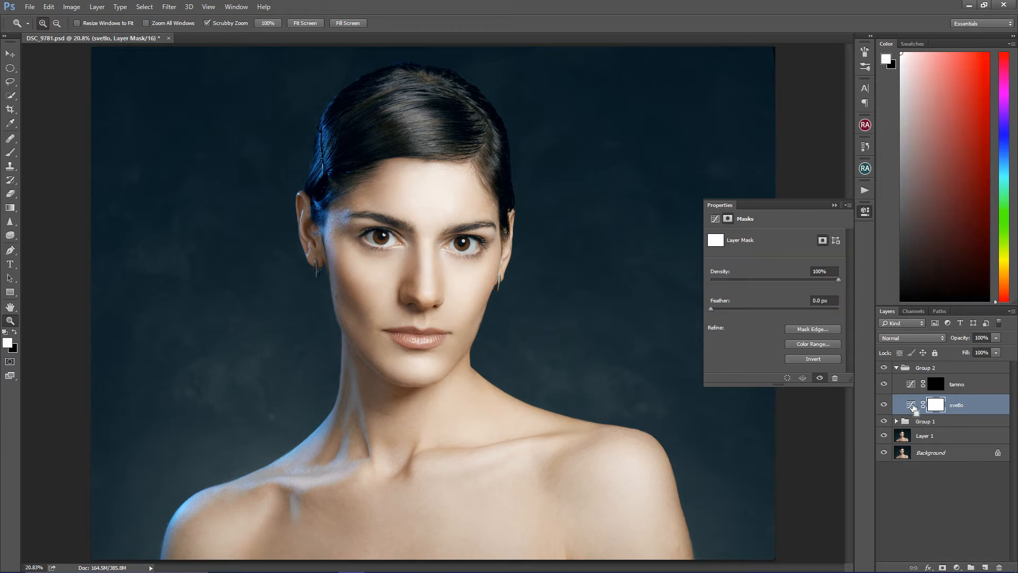
key("ctrl+i")
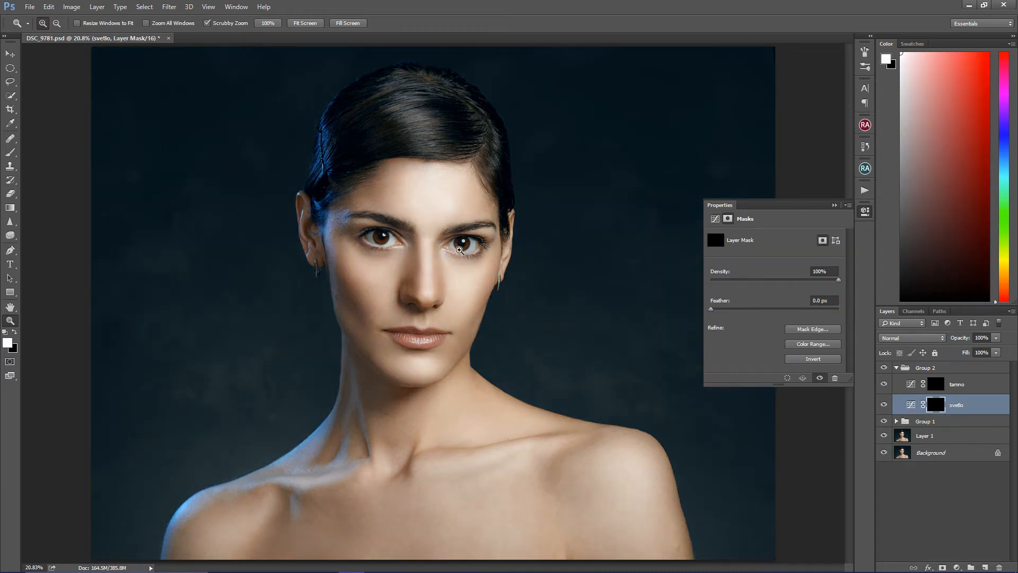
- Set up a brush of about 7 px at 6% flow and lighten the iris detail on the svetlo mask
left_click_drag(404, 239, 434, 219)
left_click_drag(361, 231, 374, 230)
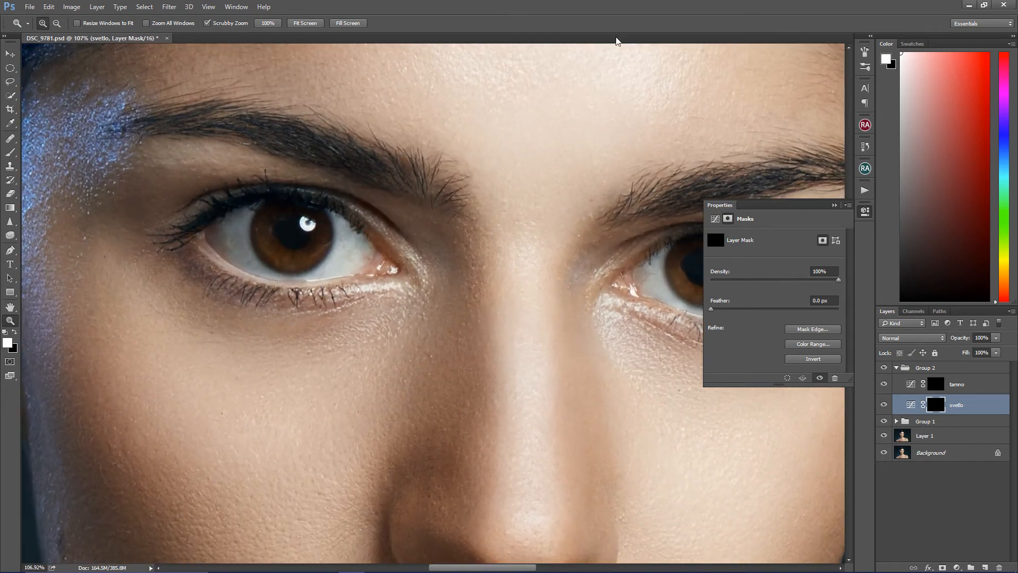
key("b")
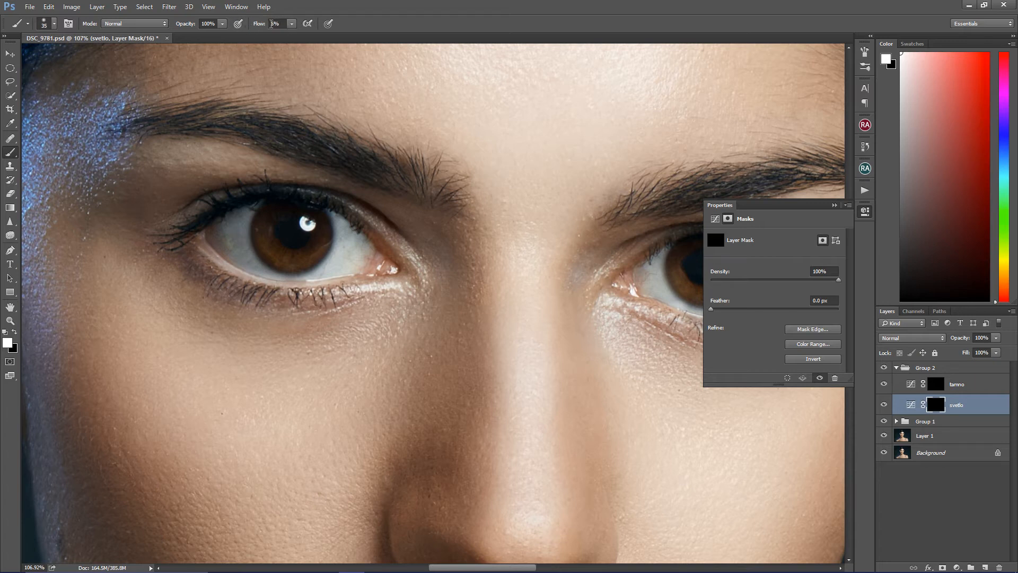
key("bracketleft")
key("bracketleft")
key("bracketleft")
key("bracketleft")
key("bracketleft")
key("bracketleft")
key("bracketleft")
key("bracketleft")
key("ctrl+plus")
left_click_drag(302, 297, 432, 437)
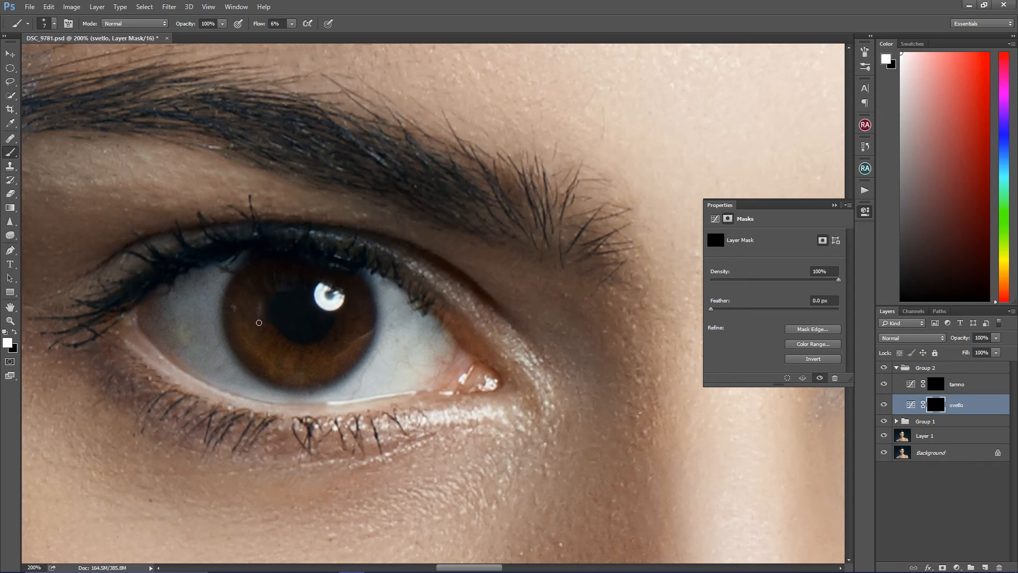
key("bracketleft")
- Paint the iris's outer edge darker on the tamno mask with a 4 to 6 px brush, and compare with the group hidden
key("alt+bracketright")
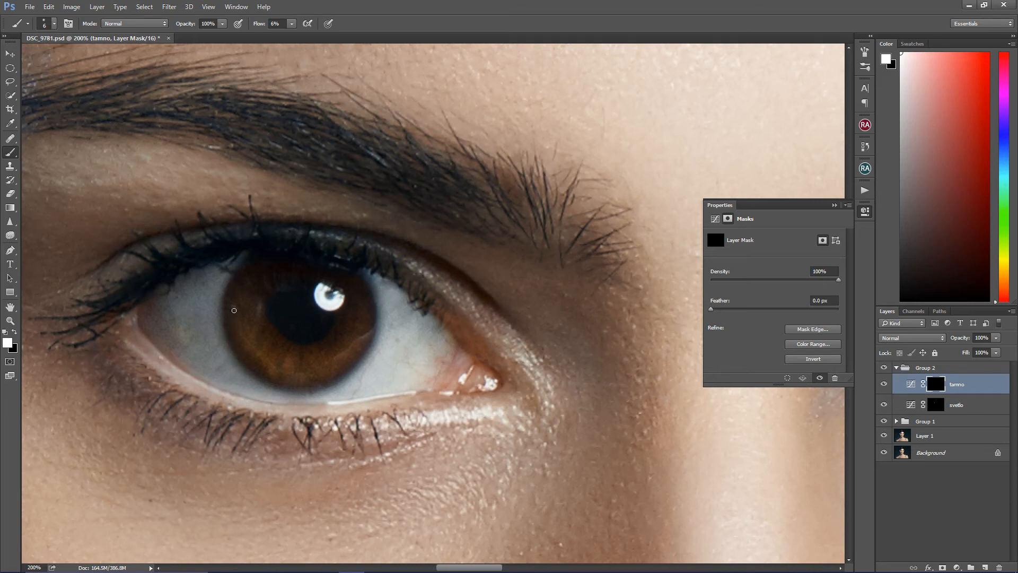
left_click_drag(232, 312, 237, 315)
key("bracketleft")
key("bracketleft")
key("ctrl+minus")
key("ctrl+minus")
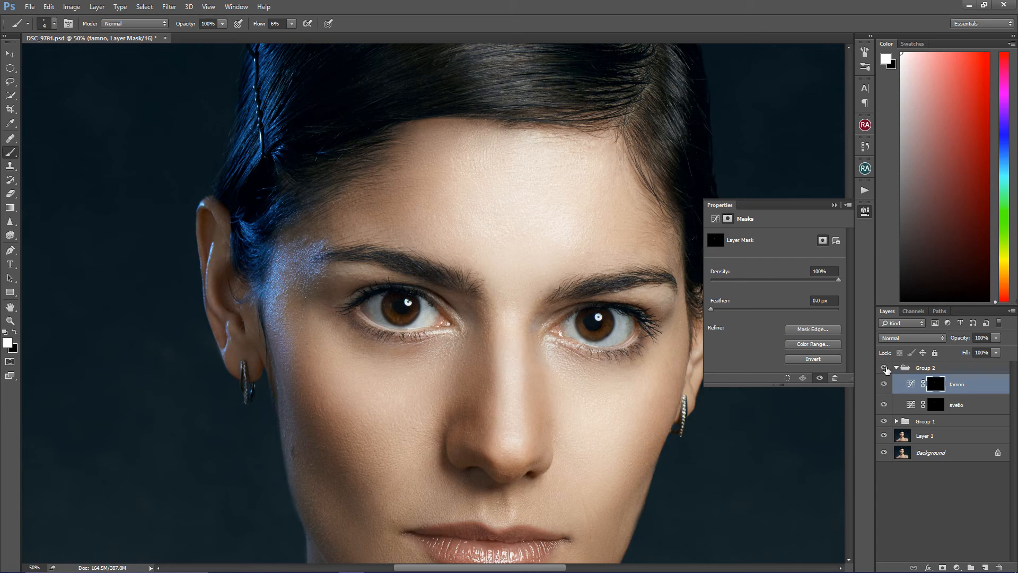
left_click(884, 370)
left_click(884, 369)
- Select the svetlo mask, shrink the brush for fine eye detail, and check the face with the dodge and burn group hidden
left_click(941, 406)
scroll(426, 257, "up", 2)
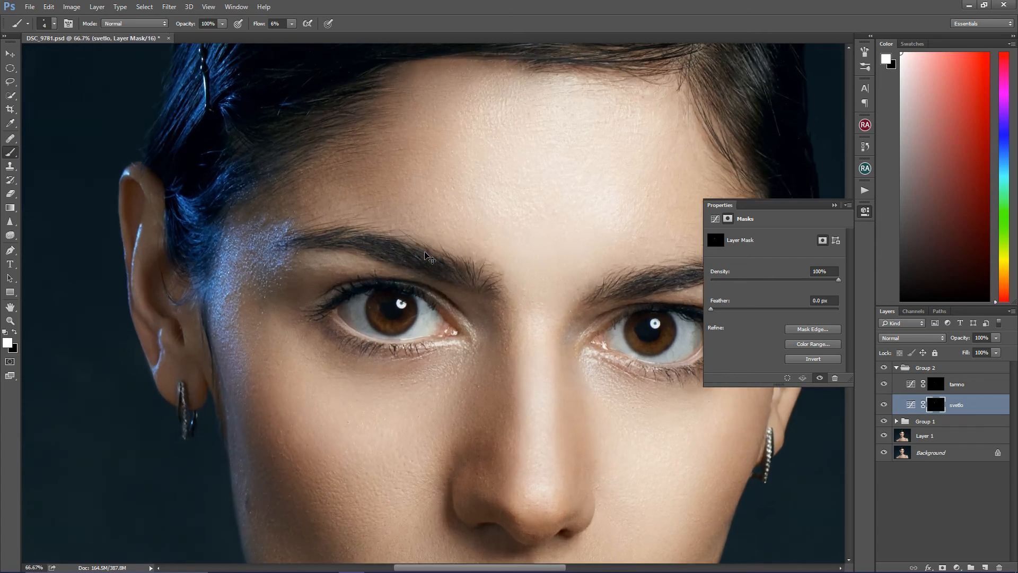
scroll(427, 257, "up", 2)
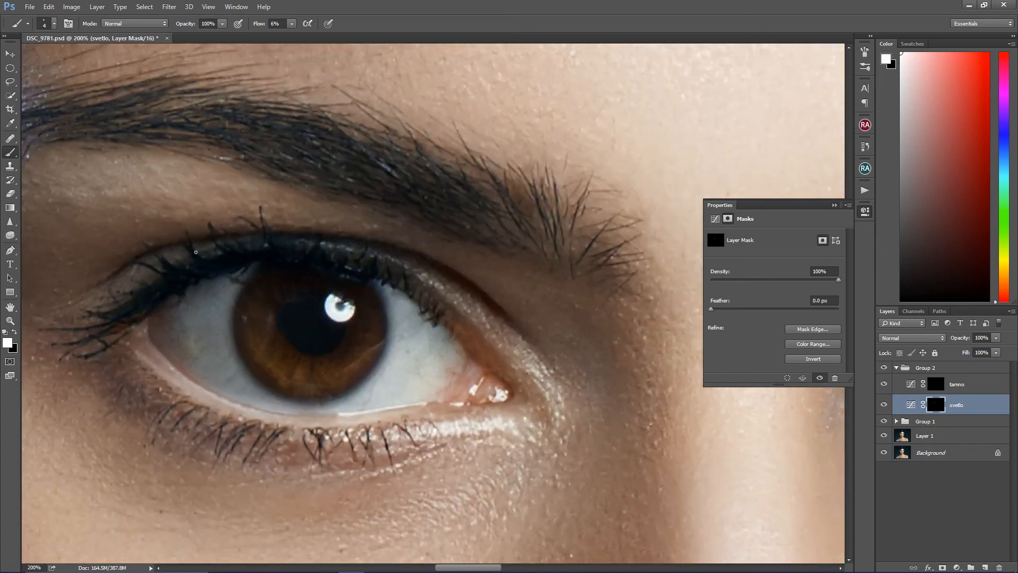
key("bracketleft")
key("bracketleft")
left_click(10, 320)
left_click_drag(187, 309, 100, 312)
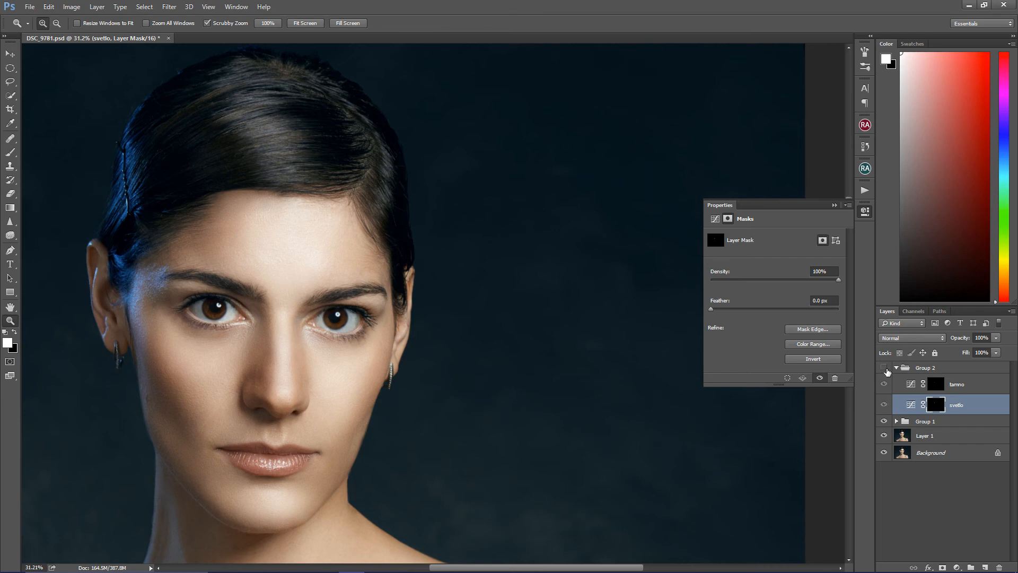
left_click_drag(216, 312, 251, 313)
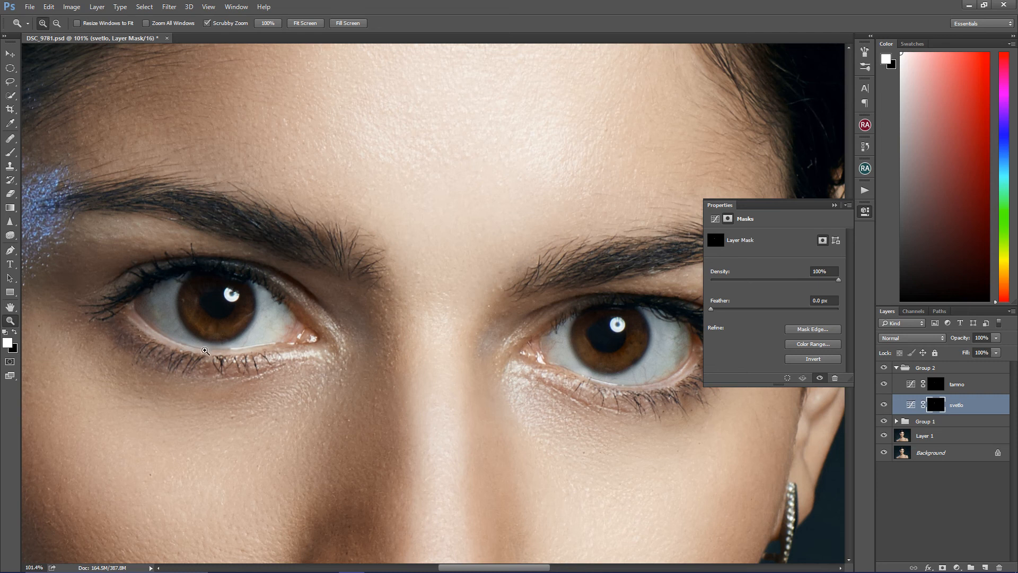
- Enlarge the brush to 30 px and lighten the outer white of the eye on the svetlo mask
key("b")
key("bracketright")
key("bracketright")
key("bracketright")
key("bracketright")
key("bracketright")
key("bracketright")
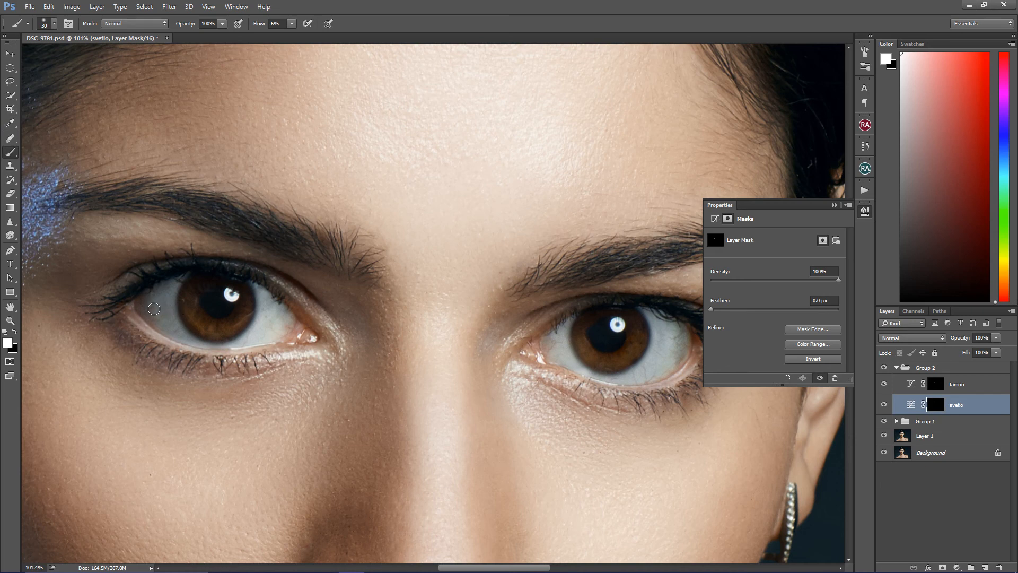
mouse_move(153, 313)
left_mouse_down()
mouse_move(184, 341)
mouse_move(259, 326)
mouse_move(172, 315)
mouse_move(159, 292)
mouse_move(145, 296)
left_mouse_up()
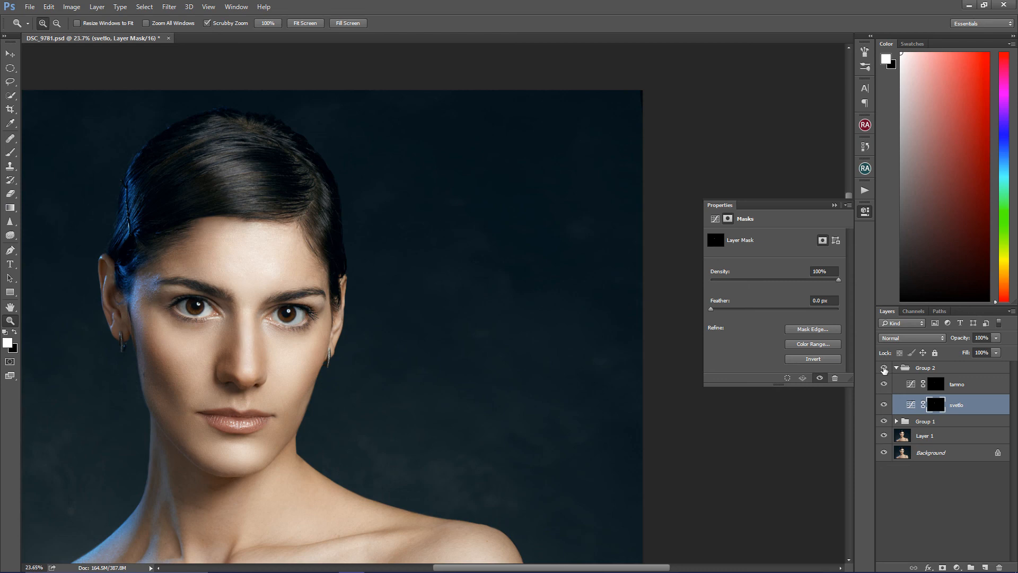
- Lower the opacity of the collapsed Group 2 to 48% and toggle its visibility to compare the result
left_click(883, 367)
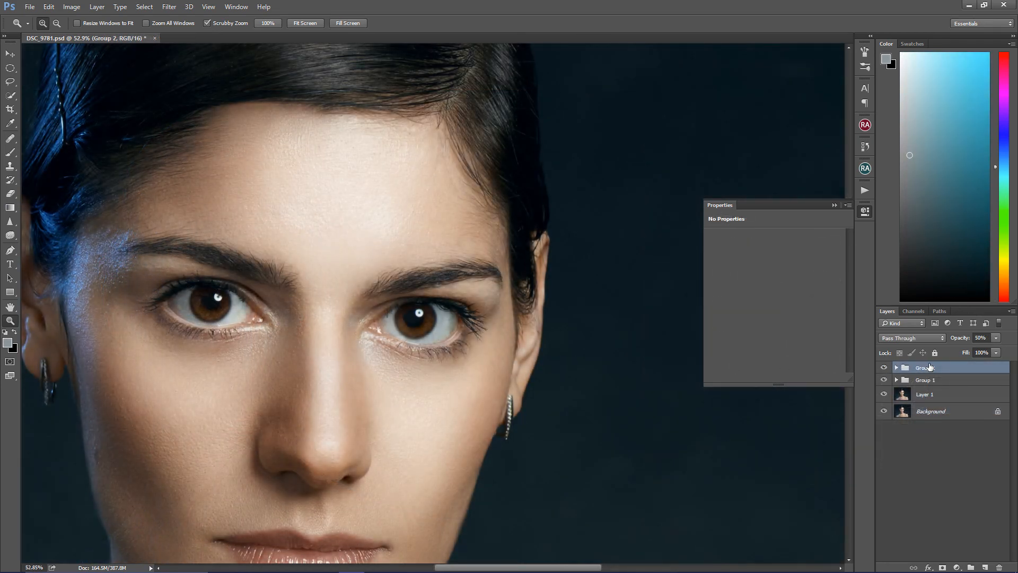
left_click(995, 338)
left_click_drag(985, 349, 985, 351)
left_click(884, 367)
left_click(884, 367)
left_click(885, 367)
left_click_drag(305, 307, 258, 333)
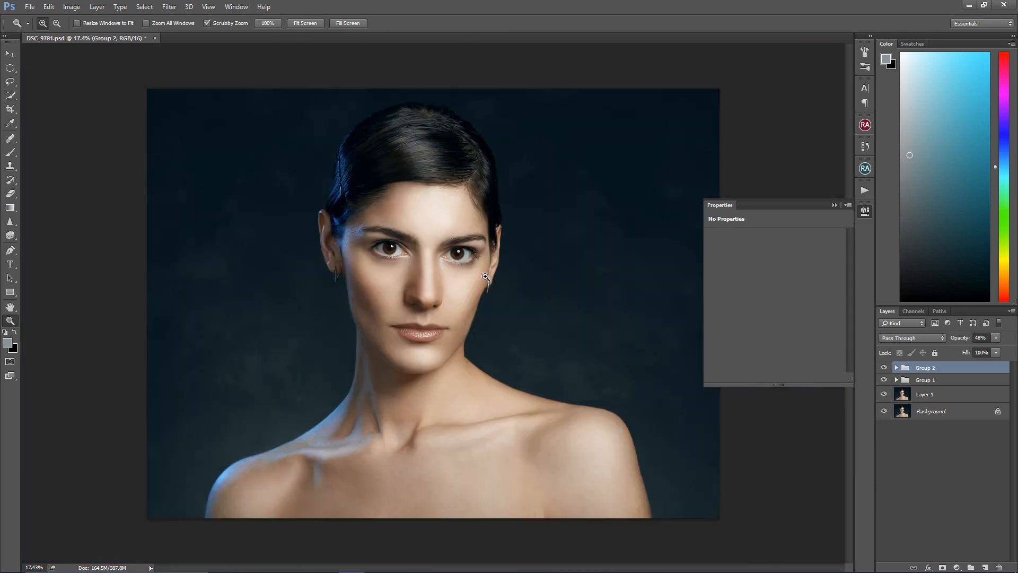